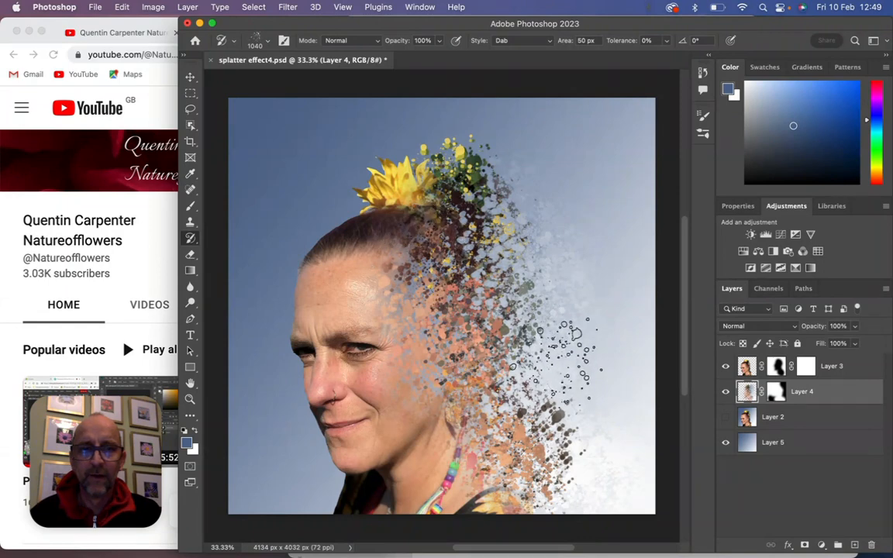
- Toggle the visibility of Layer 3, Layer 4 and Layer 2 to compare the original portrait with the finished splatter effect
drag(729, 395, 731, 373)
click(727, 418)
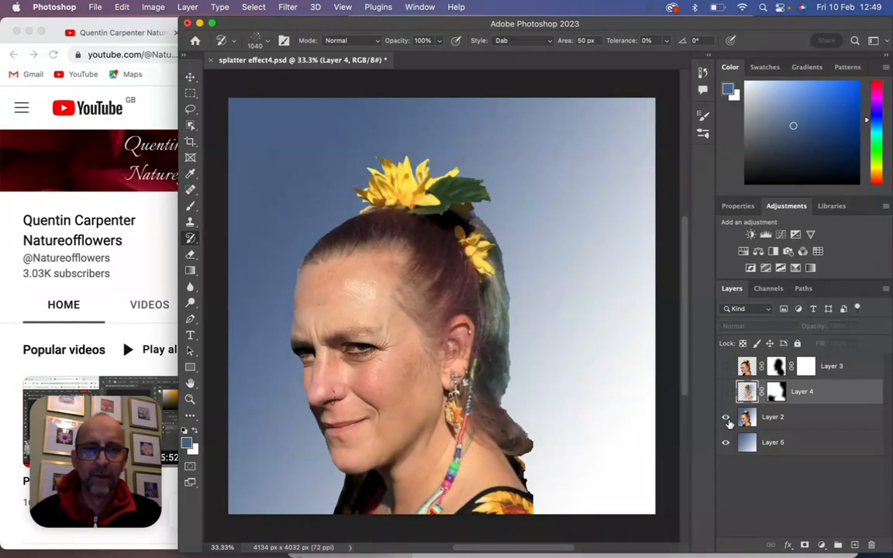
click(727, 394)
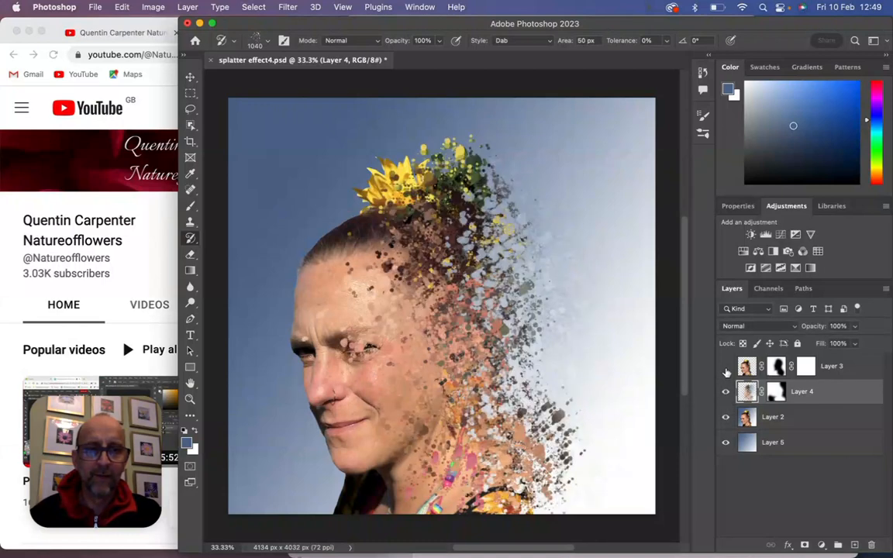
click(727, 367)
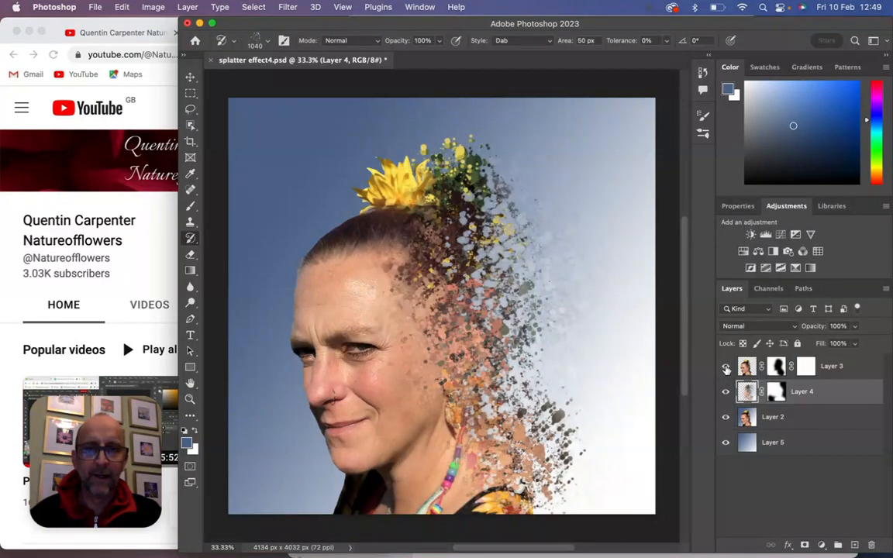
click(727, 418)
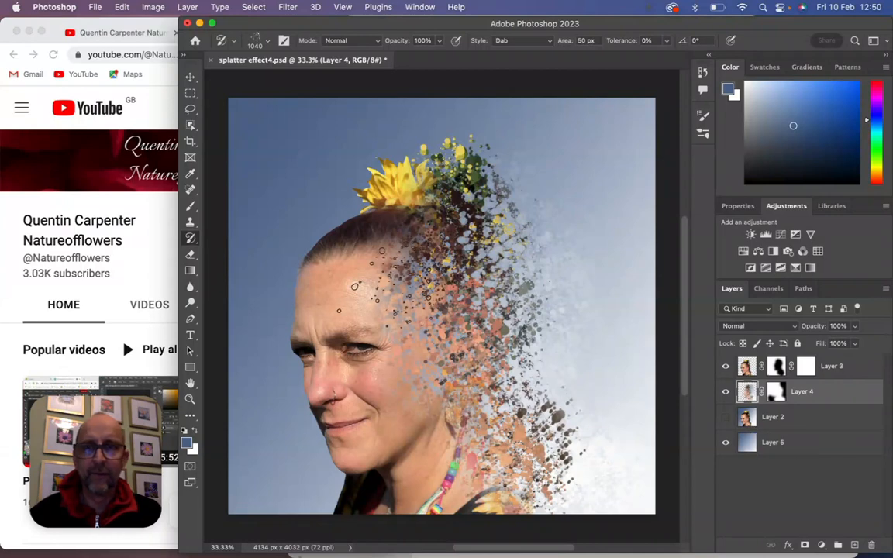
- Open the image "splatter effect0 copy.jpg" from the Desktop
click(93, 9)
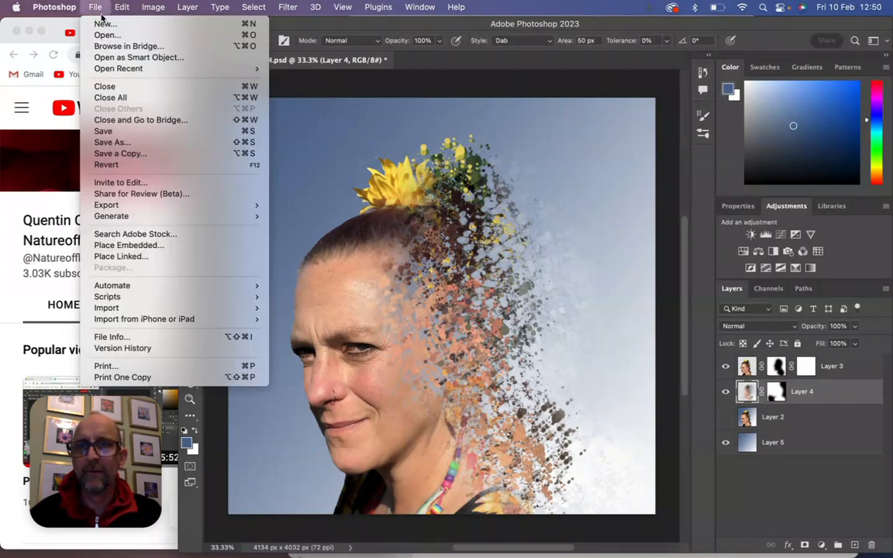
click(106, 35)
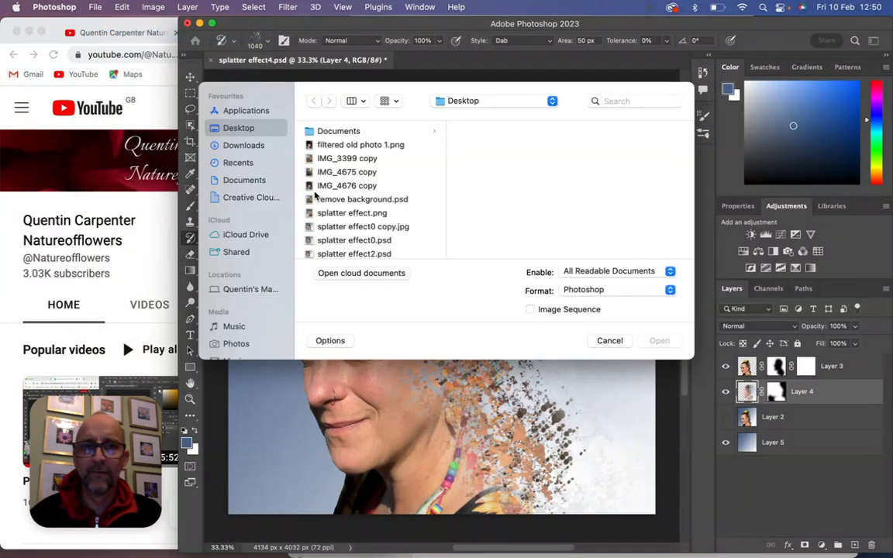
click(347, 226)
click(660, 341)
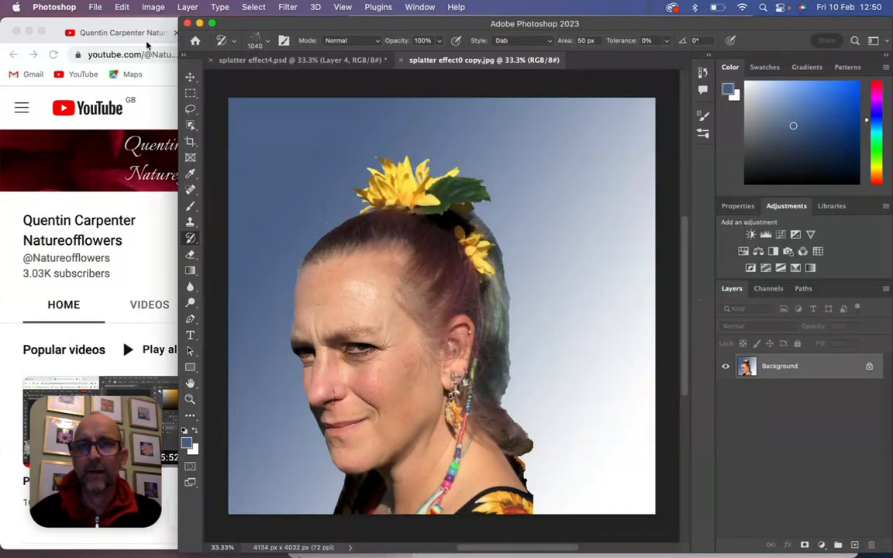
- Select the woman with the automatic Subject selection and activate the Move tool
click(255, 7)
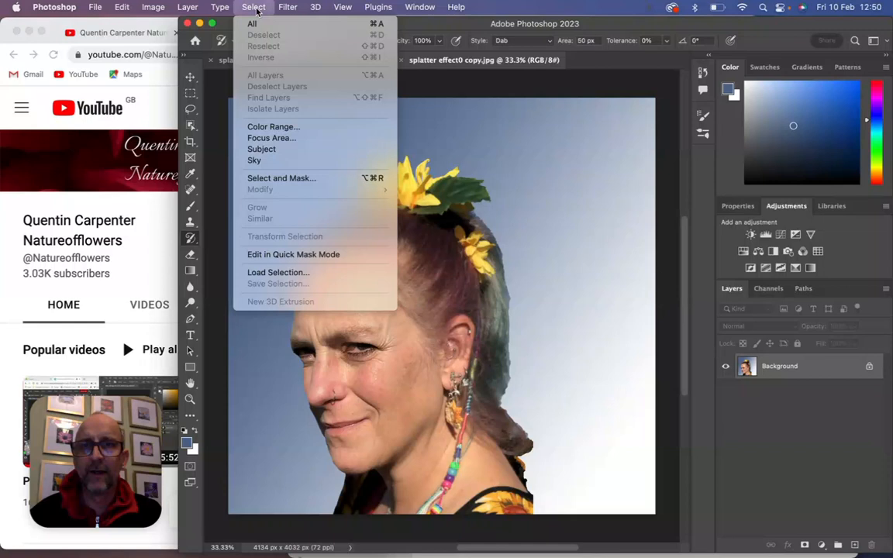
click(259, 147)
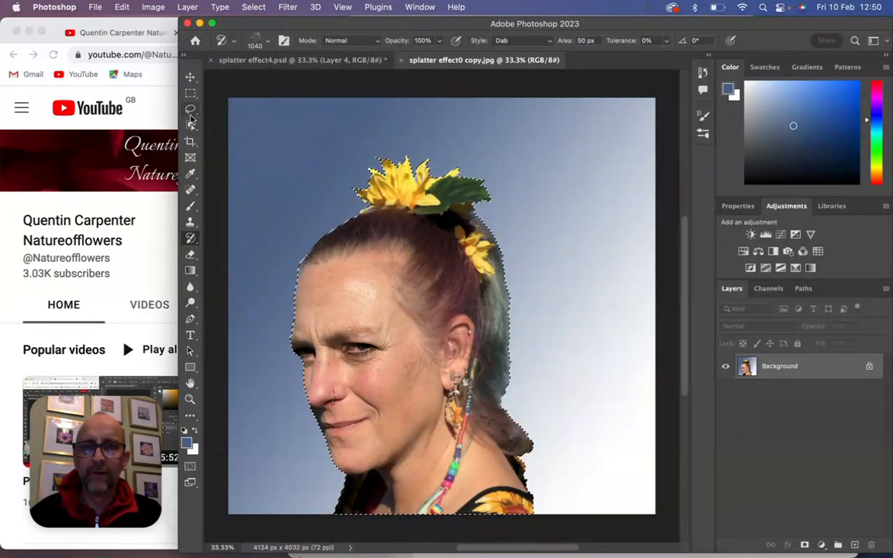
key(v)
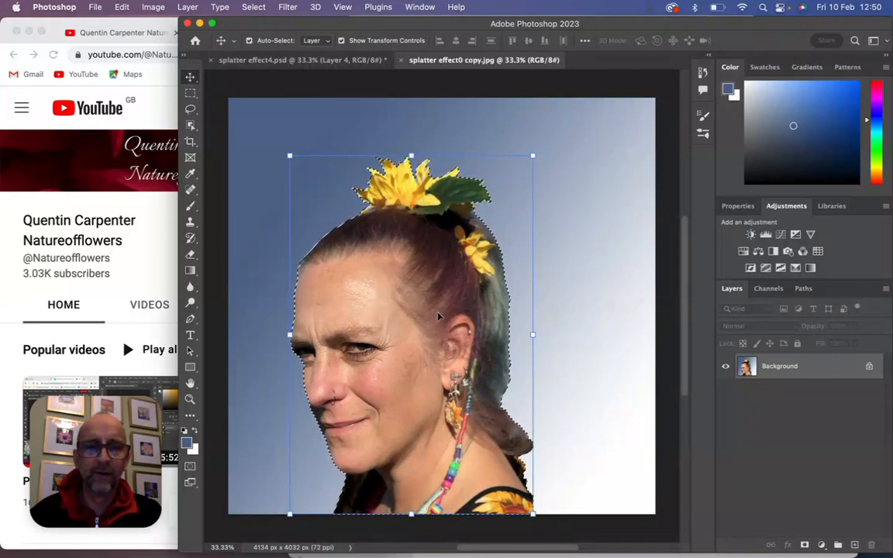
- Copy the selected subject, paste it onto a new layer, and check the cutout with the Background briefly hidden
click(123, 7)
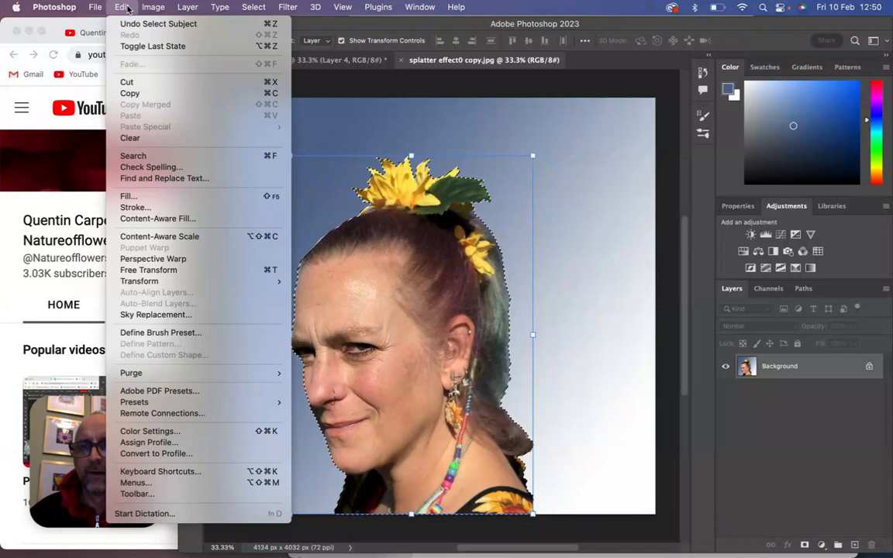
click(140, 94)
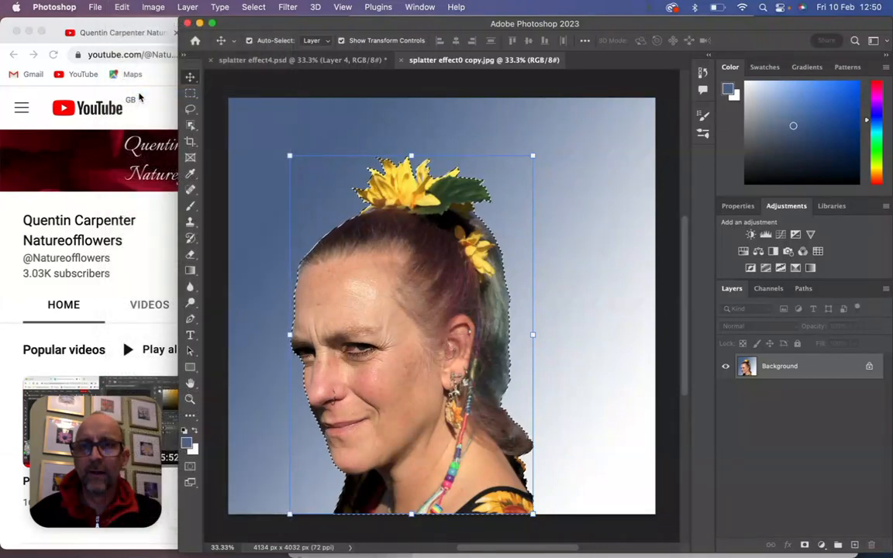
click(124, 8)
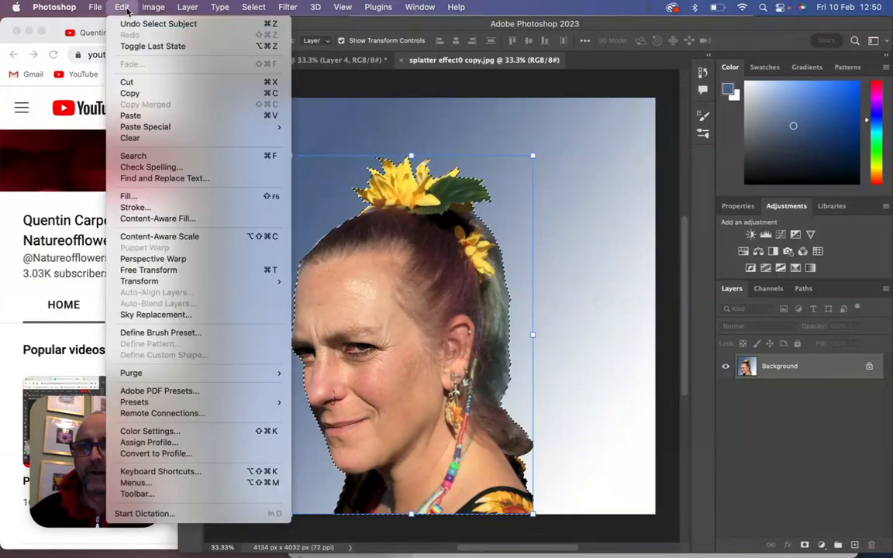
click(128, 115)
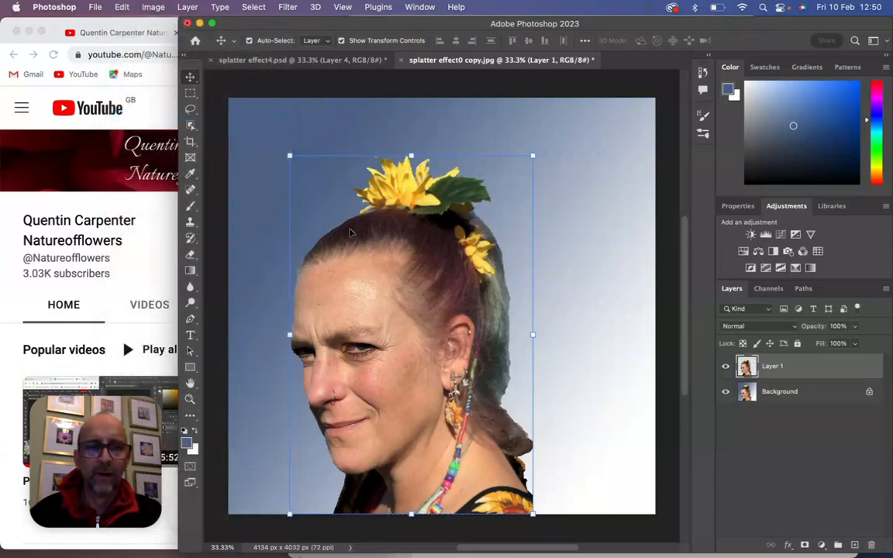
click(728, 393)
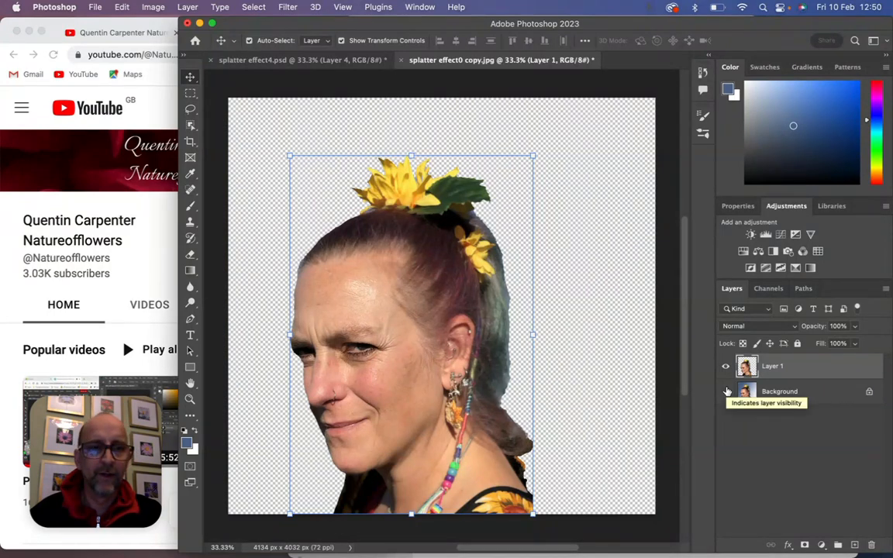
click(727, 392)
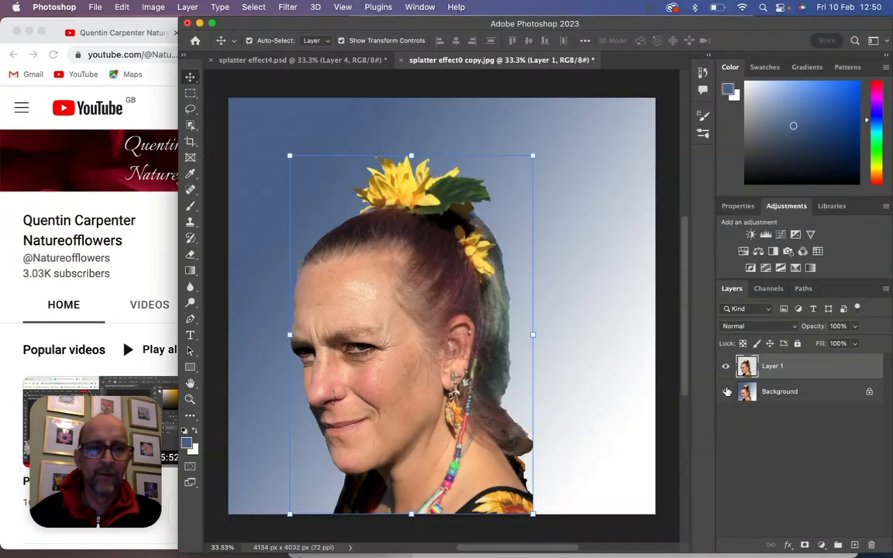
- Add an empty layer directly above the Background, hide the cutout on Layer 1, and make the visible Background active
click(789, 395)
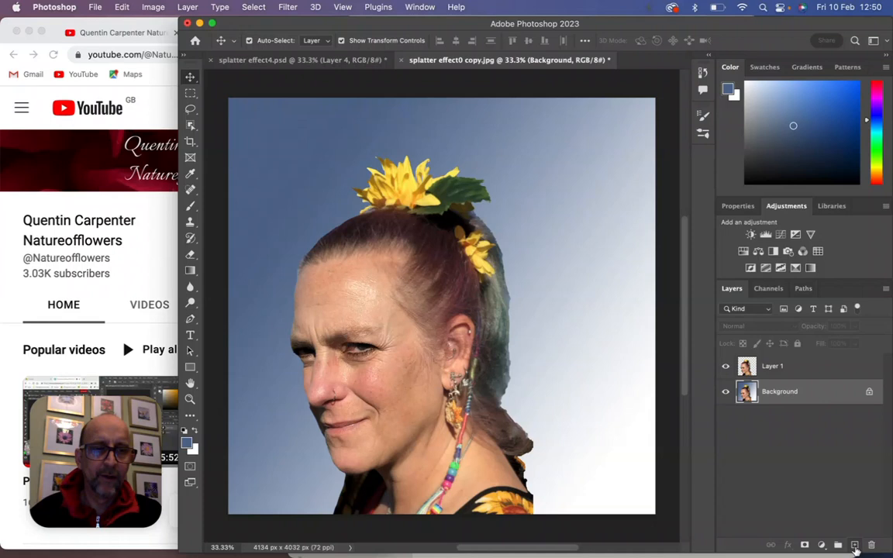
click(855, 547)
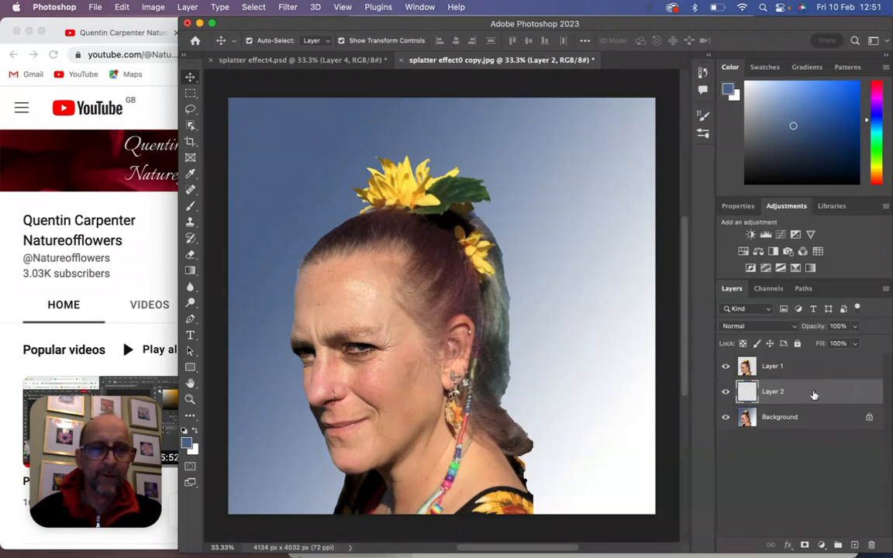
click(727, 418)
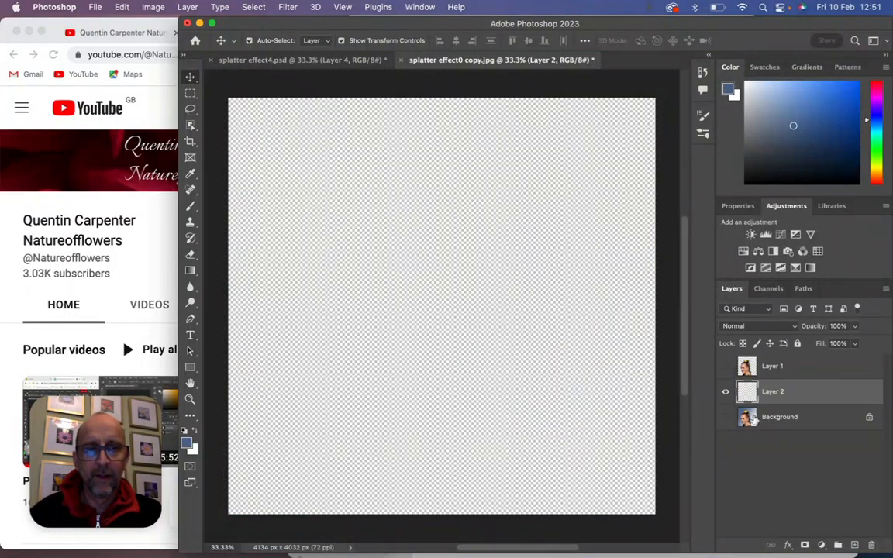
click(755, 419)
click(727, 418)
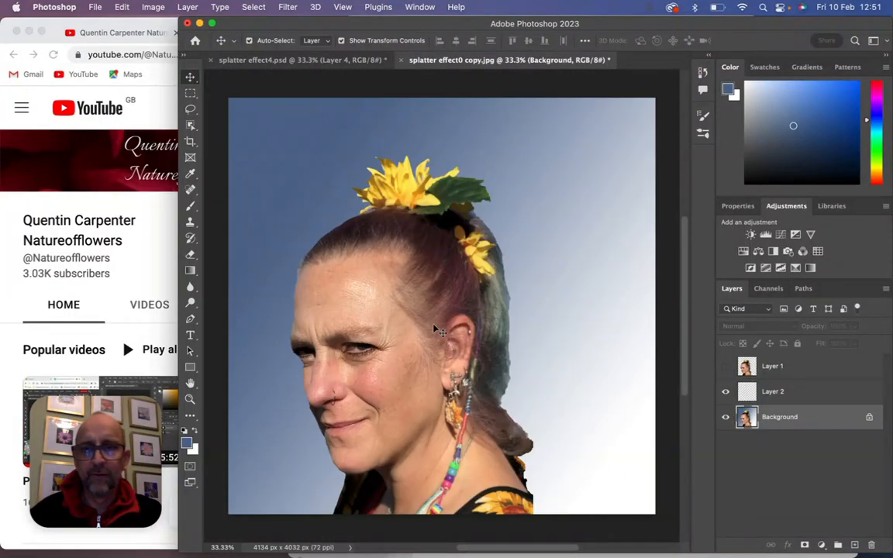
- Activate the Art History Brush, browse the General and Dry Media brush sets, and choose the recently used splatter brush tip
click(192, 243)
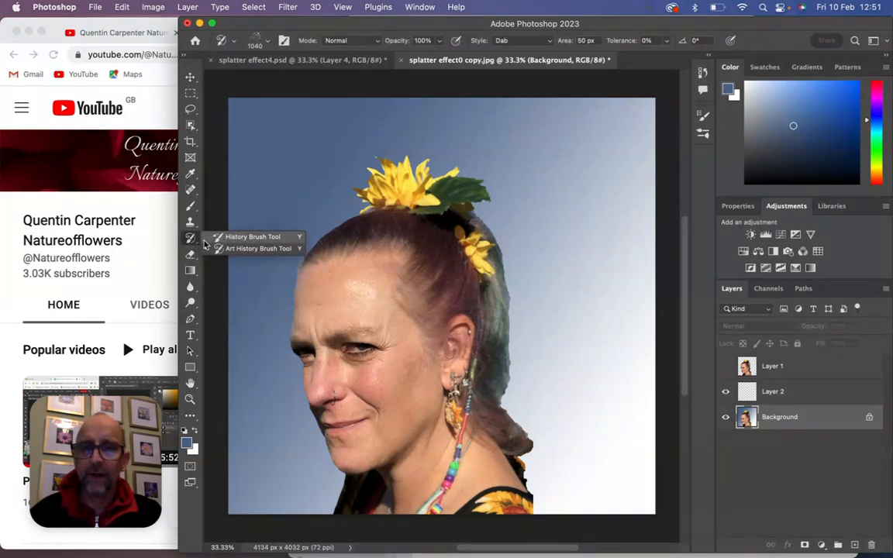
click(219, 249)
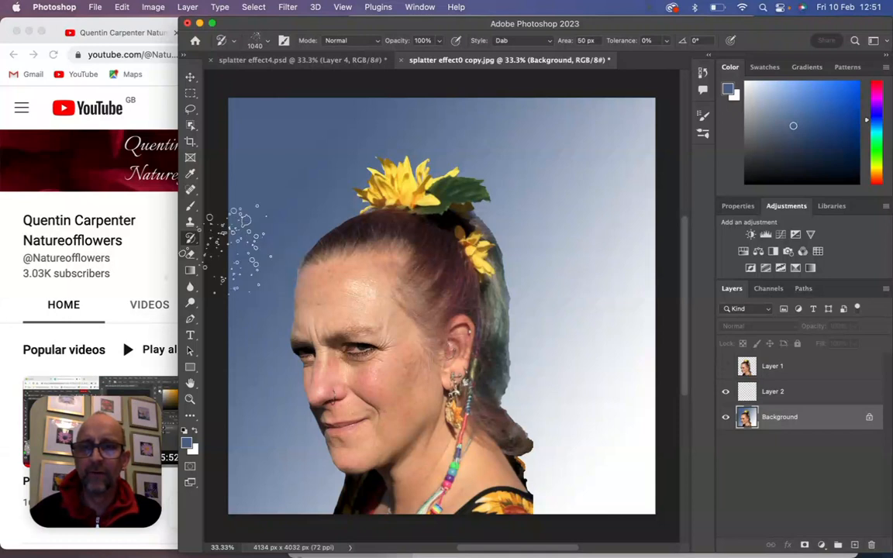
click(270, 43)
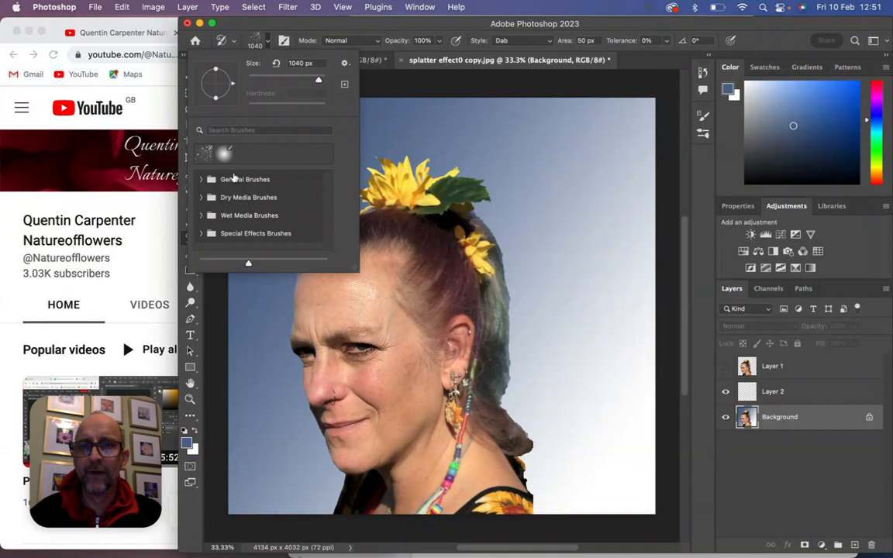
click(201, 179)
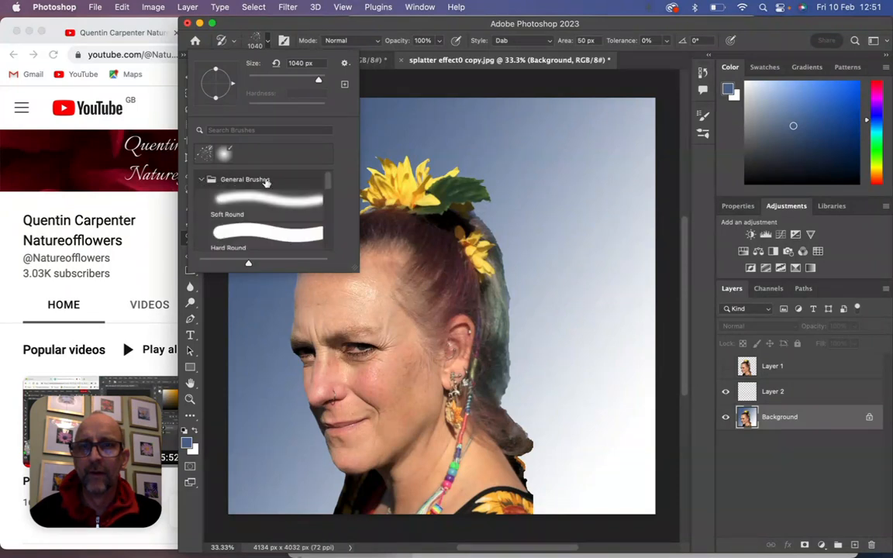
drag(329, 179, 328, 252)
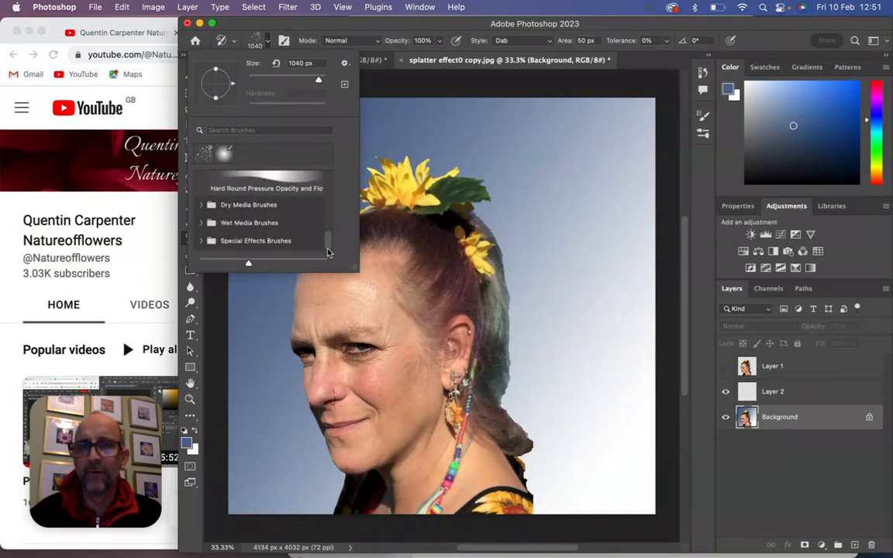
click(202, 205)
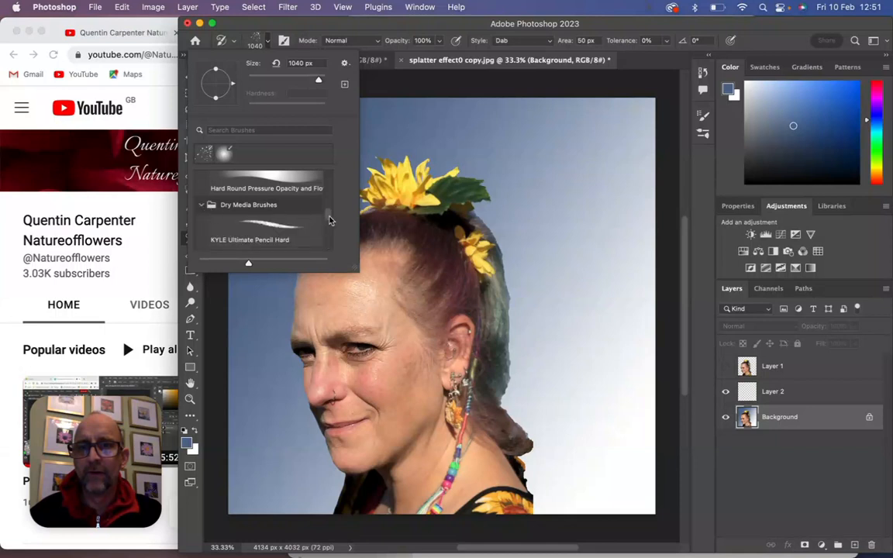
mouse_move(332, 220)
mouse_down()
mouse_move(330, 246)
mouse_move(328, 173)
mouse_up()
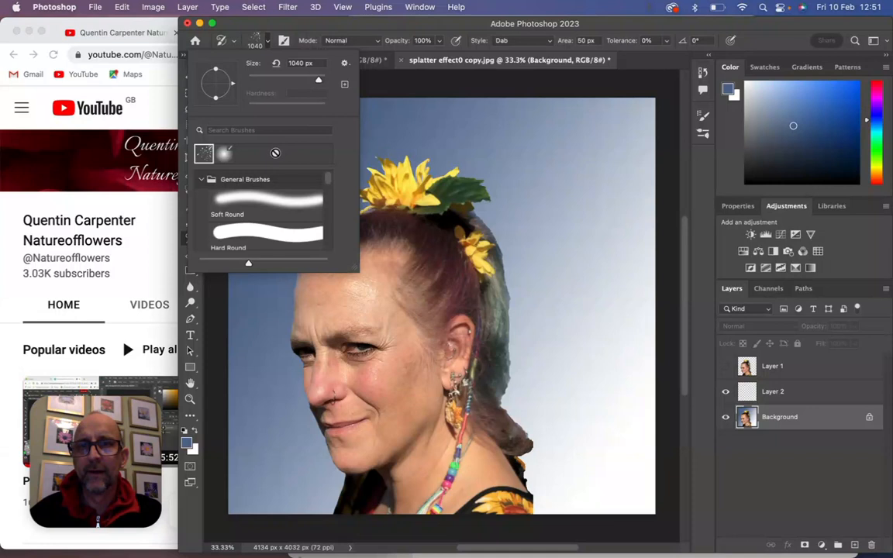
click(268, 43)
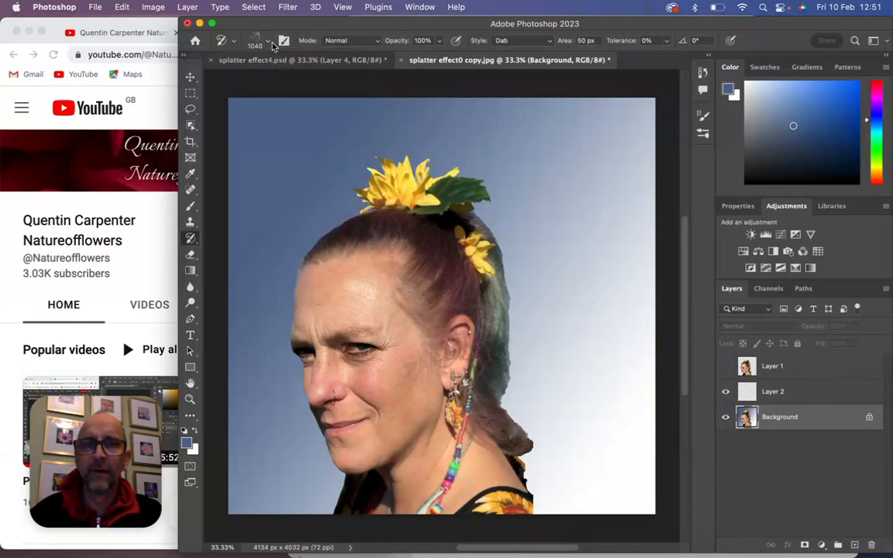
- Set the Art History Brush size to 476 px and keep its style on Dab
click(269, 43)
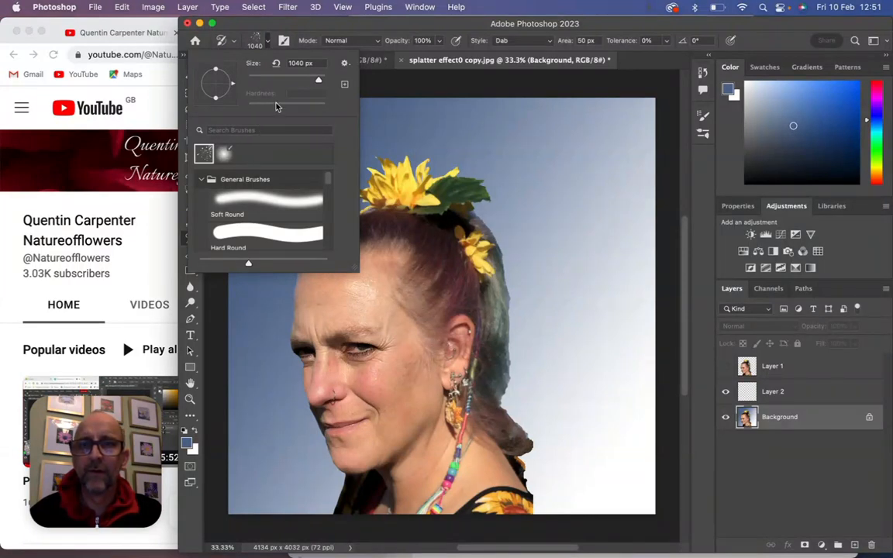
drag(313, 81, 316, 83)
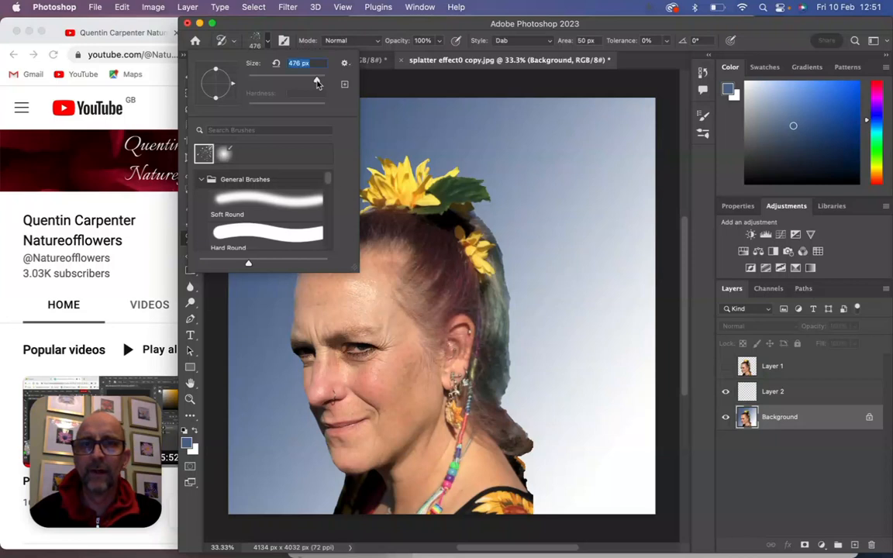
click(549, 43)
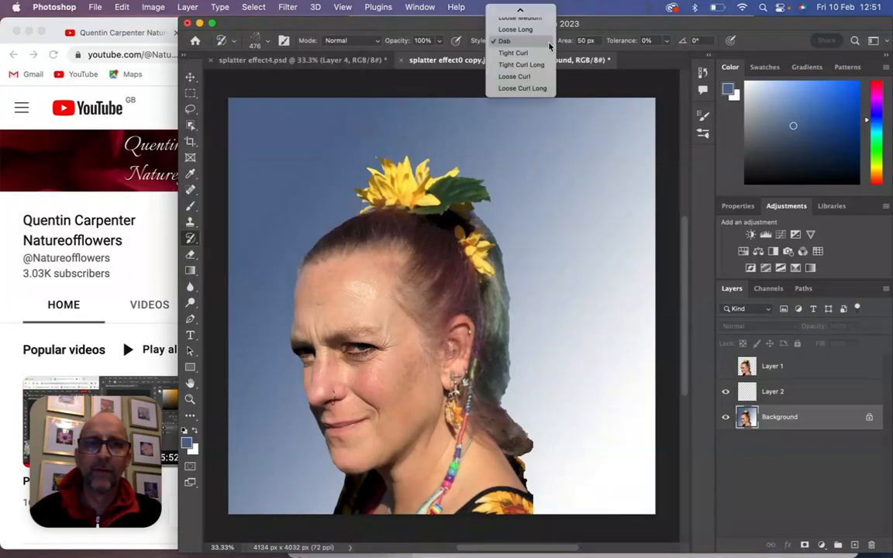
mouse_move(532, 9)
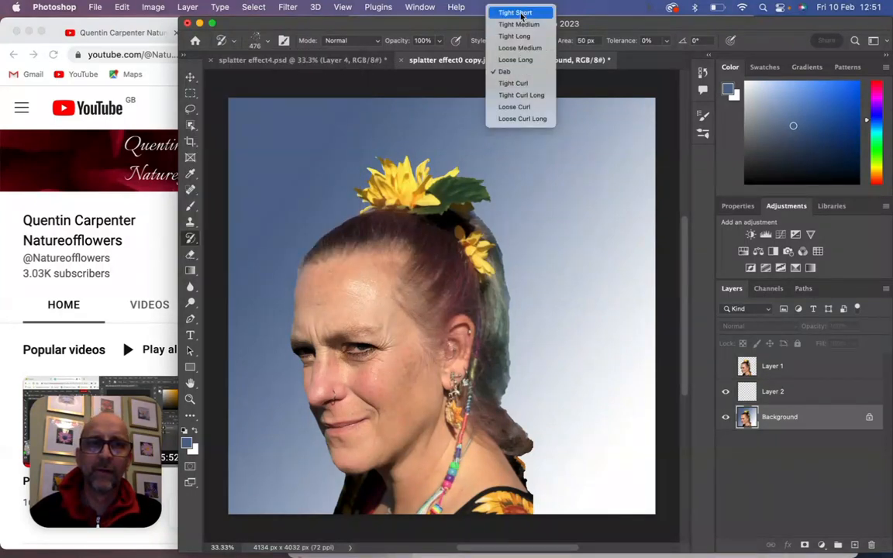
click(518, 73)
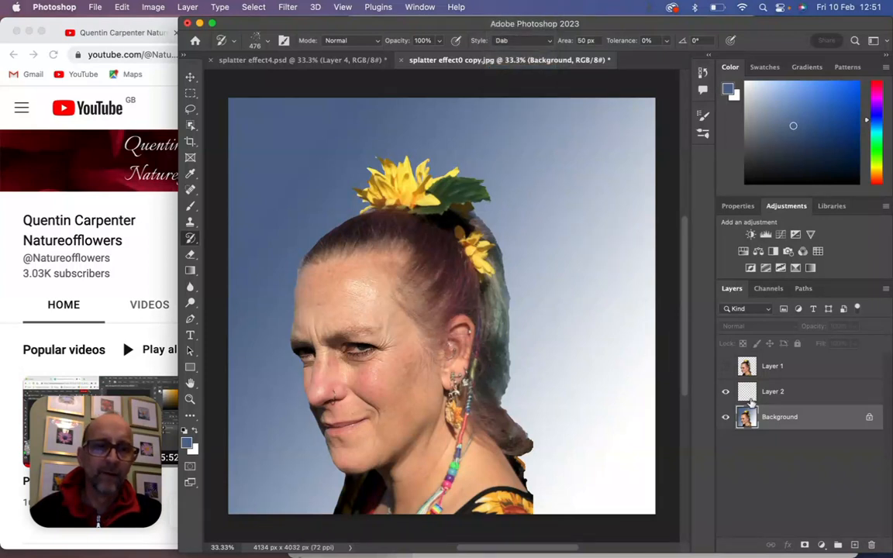
- Make Layer 2 active with the Background hidden, and enlarge the Art History Brush to 1040 px
click(754, 393)
click(726, 418)
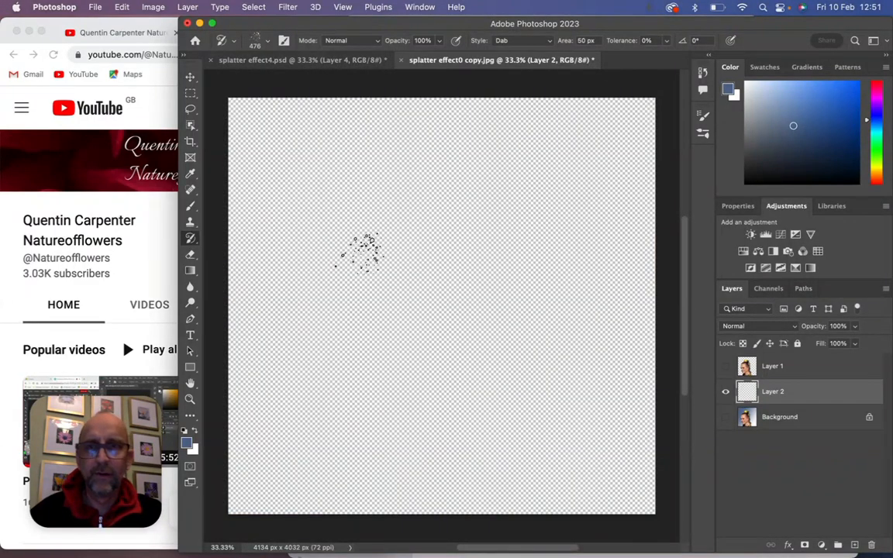
click(266, 42)
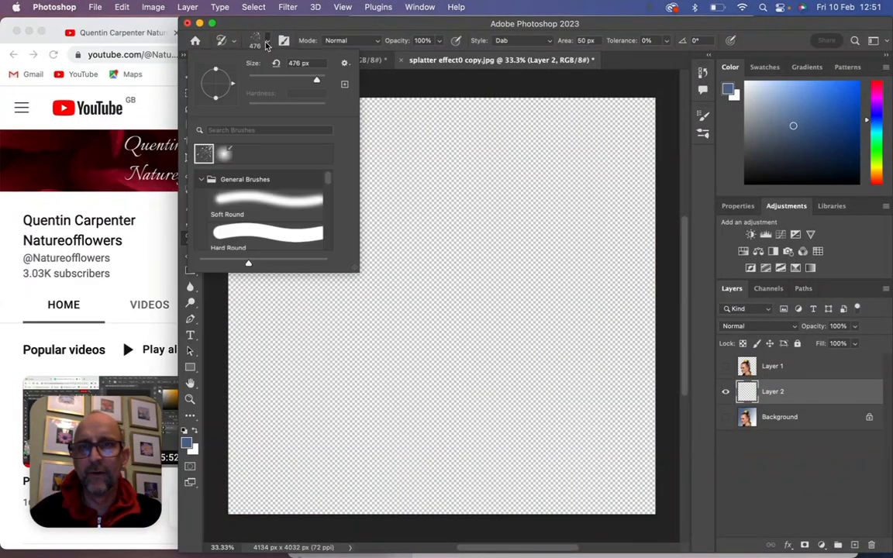
click(319, 82)
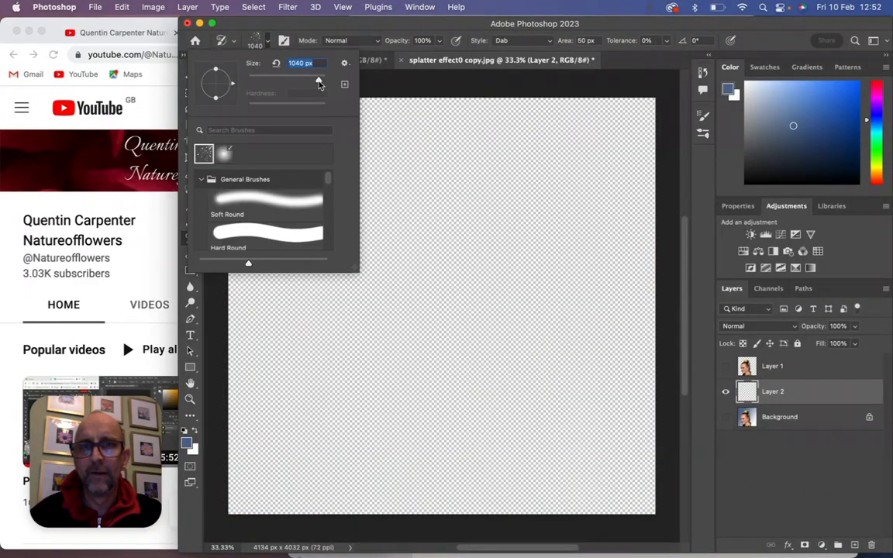
- Paint splatter dabs on Layer 2 over the back of the head from flowers to shoulder, with the Background shown first and hidden for the last dabs
click(726, 417)
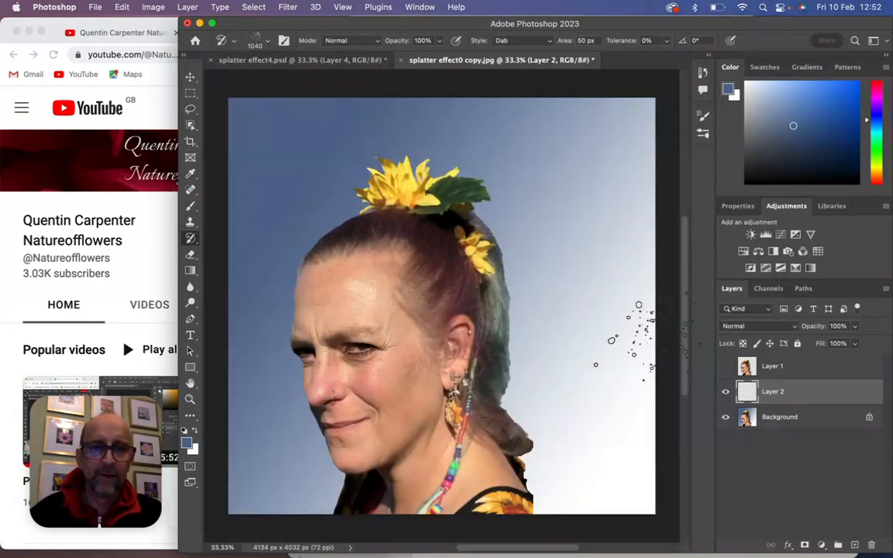
mouse_move(493, 208)
mouse_down()
mouse_move(446, 219)
mouse_move(455, 286)
mouse_move(430, 217)
mouse_move(387, 194)
mouse_move(435, 143)
mouse_move(404, 147)
mouse_move(442, 167)
mouse_move(446, 263)
mouse_move(521, 341)
mouse_move(477, 326)
mouse_move(465, 353)
mouse_move(430, 326)
mouse_move(434, 418)
mouse_move(442, 380)
mouse_move(480, 384)
mouse_move(458, 411)
mouse_move(543, 450)
mouse_up()
right_click(494, 338)
click(530, 312)
mouse_move(492, 411)
mouse_down()
mouse_move(451, 281)
mouse_move(438, 326)
mouse_move(391, 280)
mouse_move(407, 232)
mouse_move(423, 232)
mouse_move(415, 241)
mouse_move(435, 256)
mouse_move(500, 182)
mouse_move(562, 275)
mouse_move(488, 249)
mouse_move(435, 279)
mouse_move(446, 256)
mouse_move(496, 236)
mouse_move(403, 225)
mouse_move(465, 333)
mouse_move(419, 326)
mouse_move(414, 341)
mouse_move(484, 438)
mouse_move(489, 411)
mouse_move(515, 449)
mouse_move(590, 465)
mouse_move(524, 387)
mouse_move(496, 379)
mouse_move(469, 380)
mouse_move(450, 434)
mouse_move(451, 373)
mouse_up()
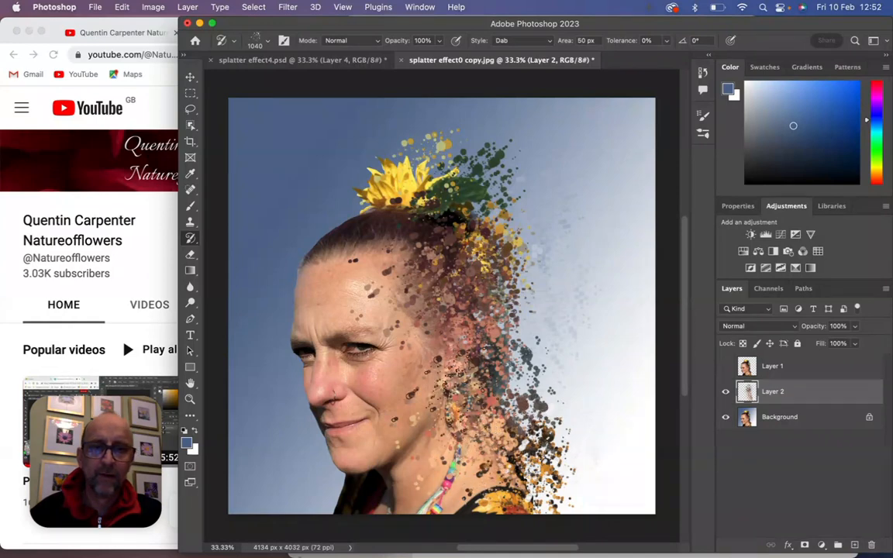
click(727, 421)
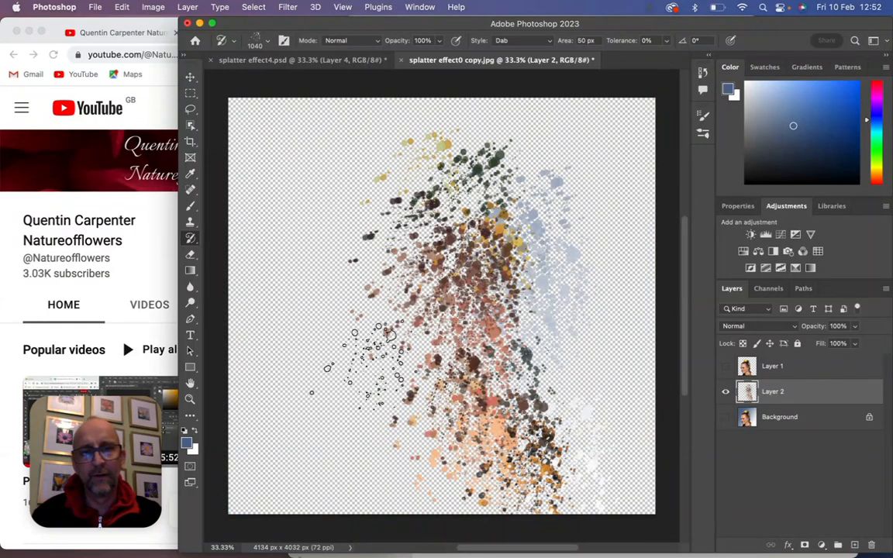
mouse_move(438, 283)
mouse_down()
mouse_move(419, 228)
mouse_move(438, 345)
mouse_move(466, 383)
mouse_move(452, 345)
mouse_move(469, 394)
mouse_move(496, 334)
mouse_move(465, 283)
mouse_move(483, 303)
mouse_move(479, 239)
mouse_move(535, 326)
mouse_up()
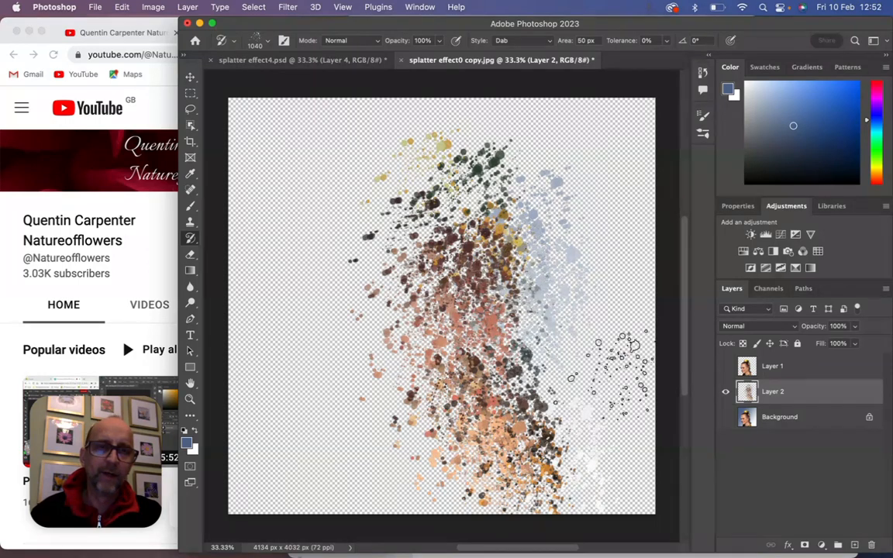
- Show Layer 1, give it a layer mask, and brush black over the back of the head to reveal the splatter beneath
click(726, 369)
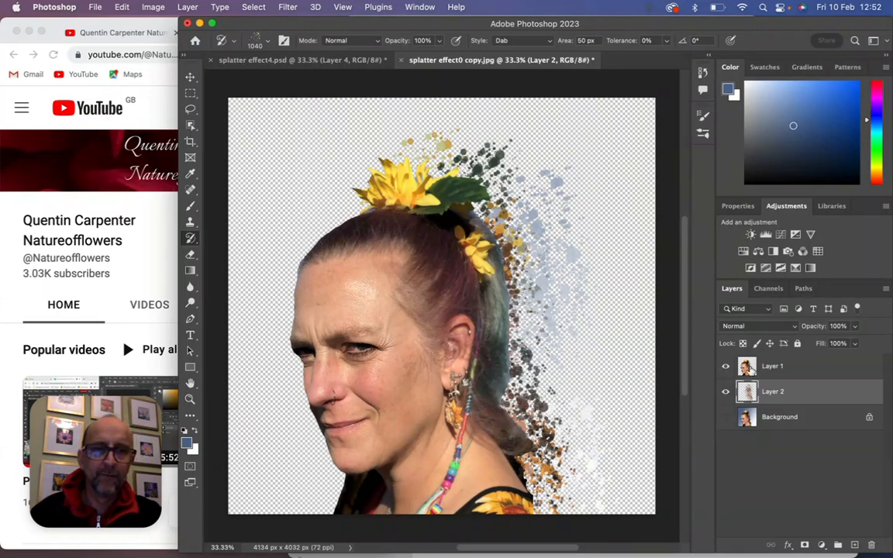
click(752, 370)
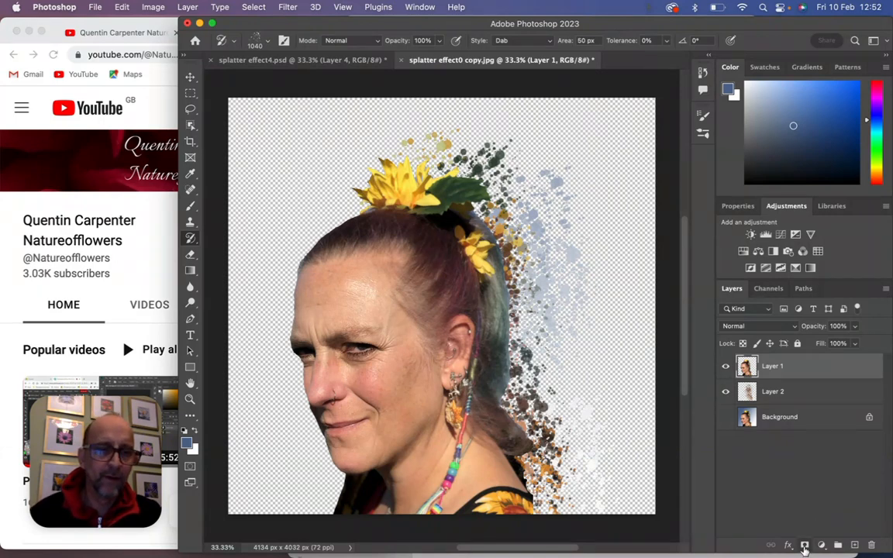
click(805, 546)
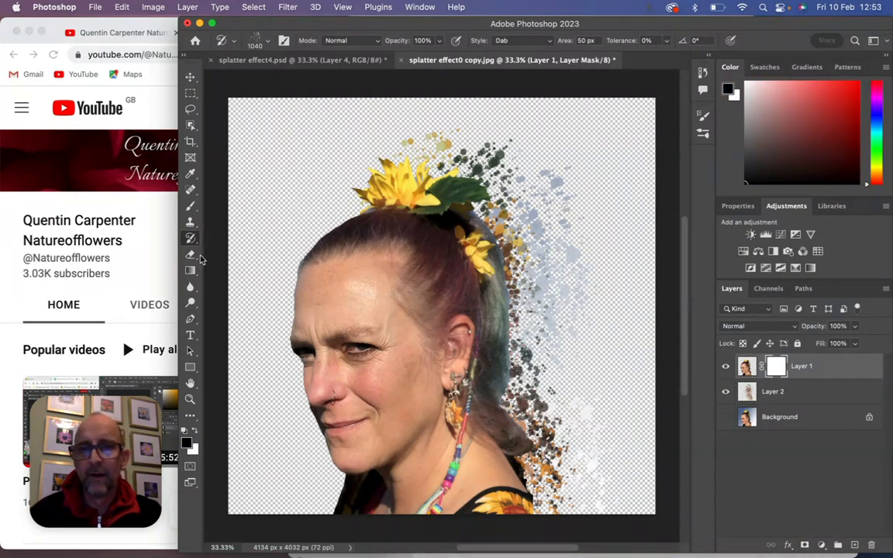
click(193, 210)
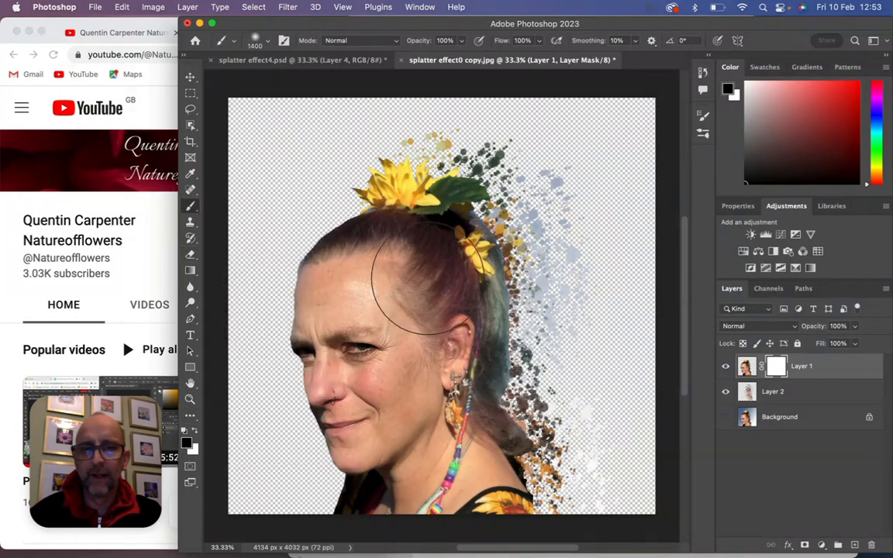
mouse_move(470, 260)
mouse_down()
mouse_move(481, 209)
mouse_move(461, 215)
mouse_move(456, 256)
mouse_move(485, 260)
mouse_move(452, 300)
mouse_move(473, 291)
mouse_move(462, 327)
mouse_move(470, 334)
mouse_move(442, 350)
mouse_move(480, 333)
mouse_move(481, 374)
mouse_move(498, 372)
mouse_move(488, 404)
mouse_move(505, 401)
mouse_move(492, 411)
mouse_move(524, 463)
mouse_move(530, 455)
mouse_move(528, 467)
mouse_move(523, 413)
mouse_up()
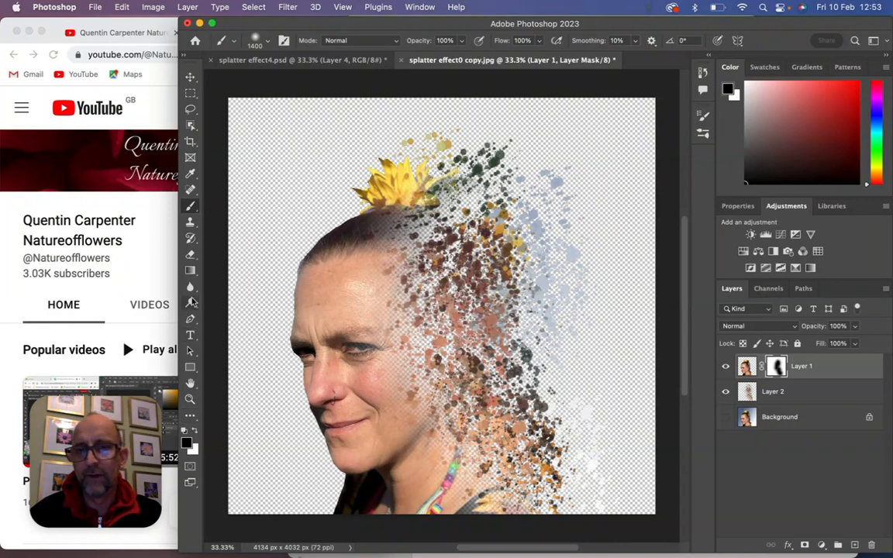
click(193, 432)
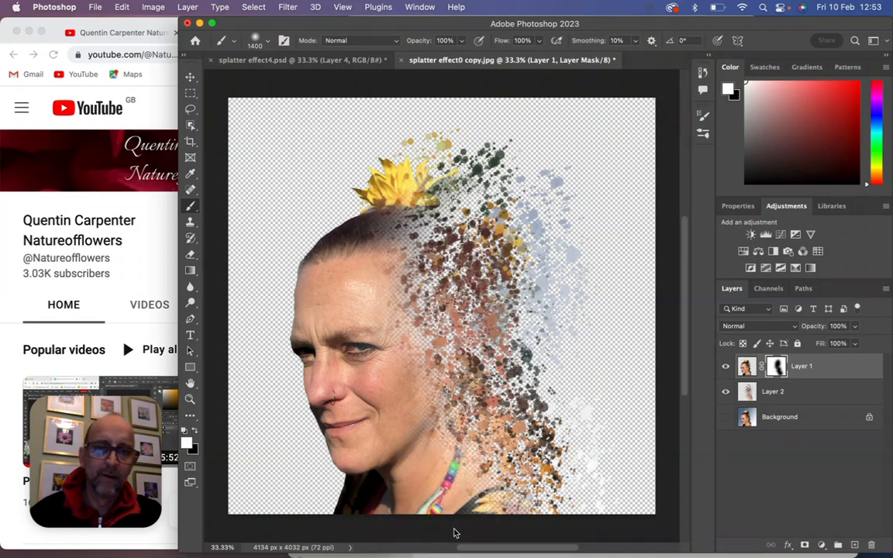
- Show the Background and add an empty layer between Layer 2 and the Background
click(726, 418)
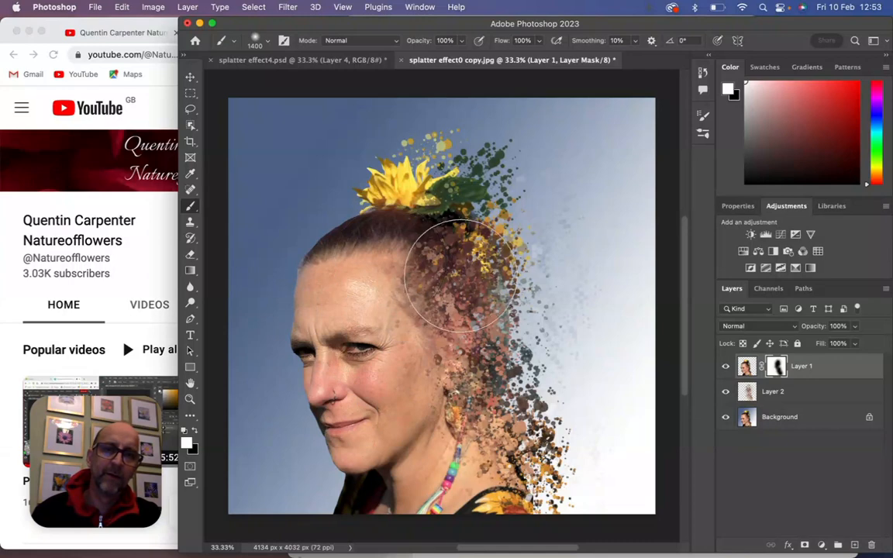
click(792, 394)
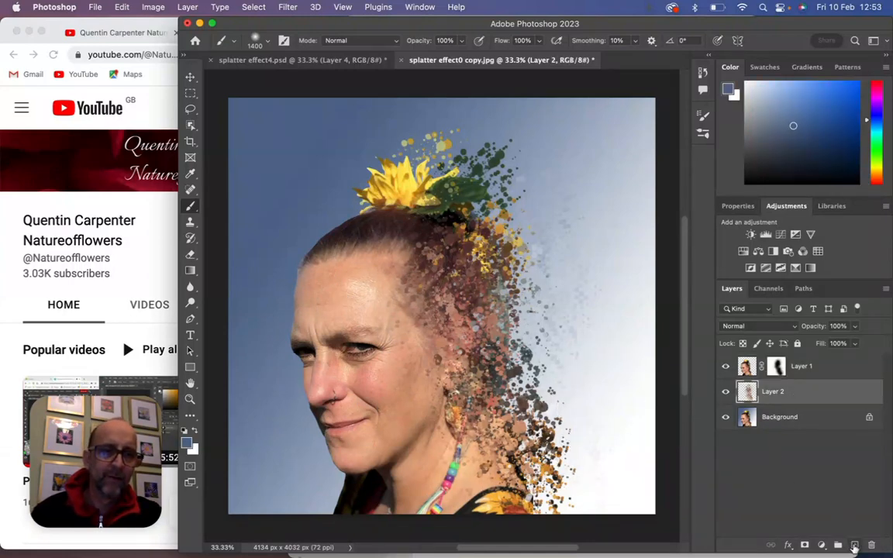
click(854, 545)
drag(795, 399, 794, 433)
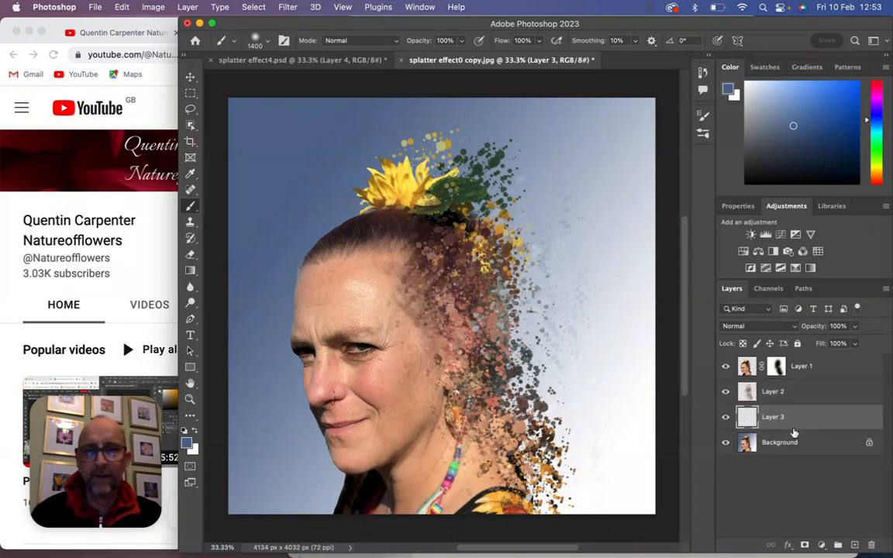
- Sample the dark sky blue from the Background and fill Layer 3 with a diagonal blue-to-white linear gradient from the upper-left to the lower-right corner
click(190, 271)
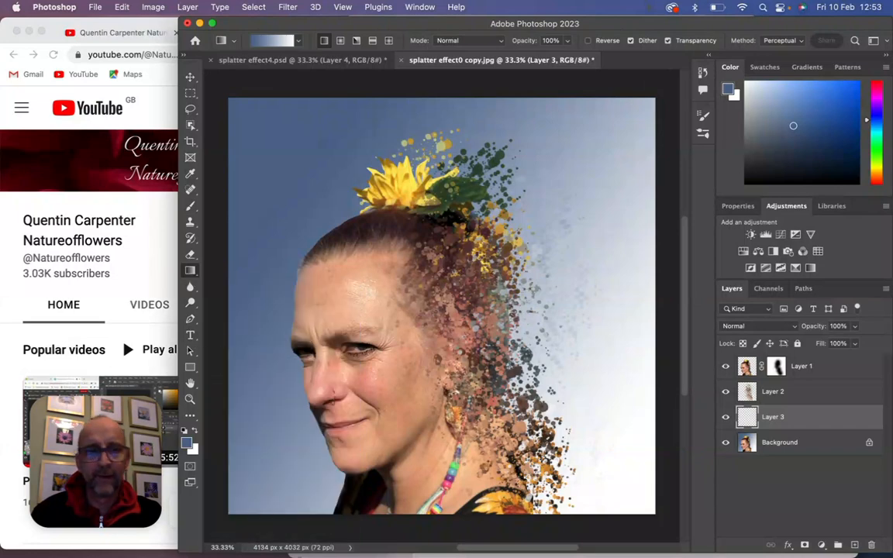
click(762, 442)
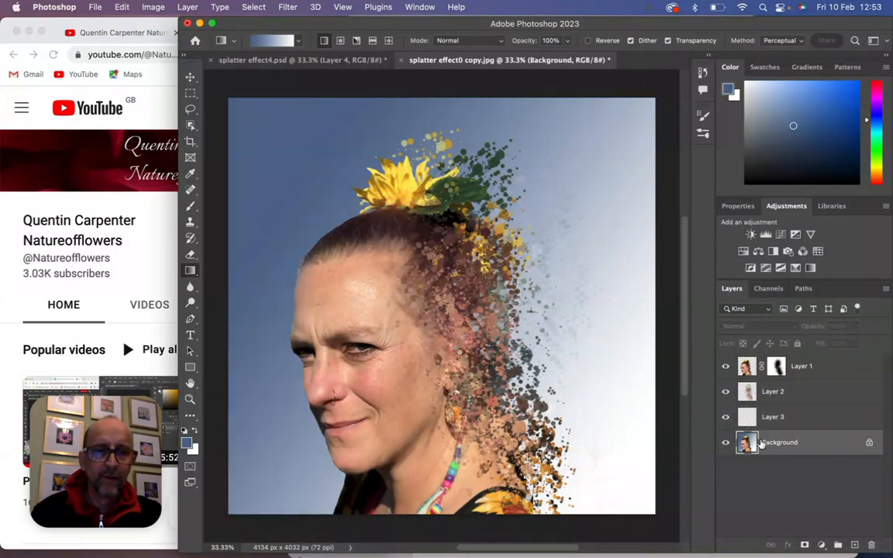
click(192, 174)
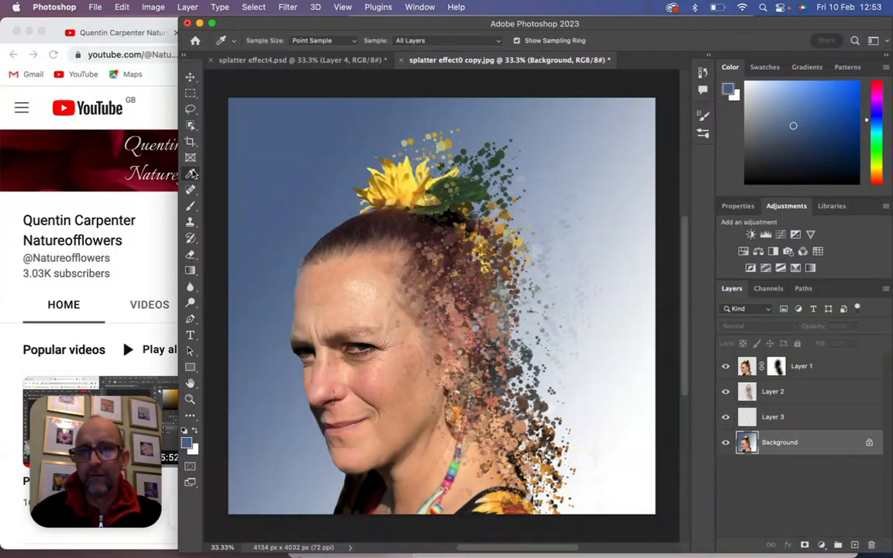
click(237, 100)
click(778, 418)
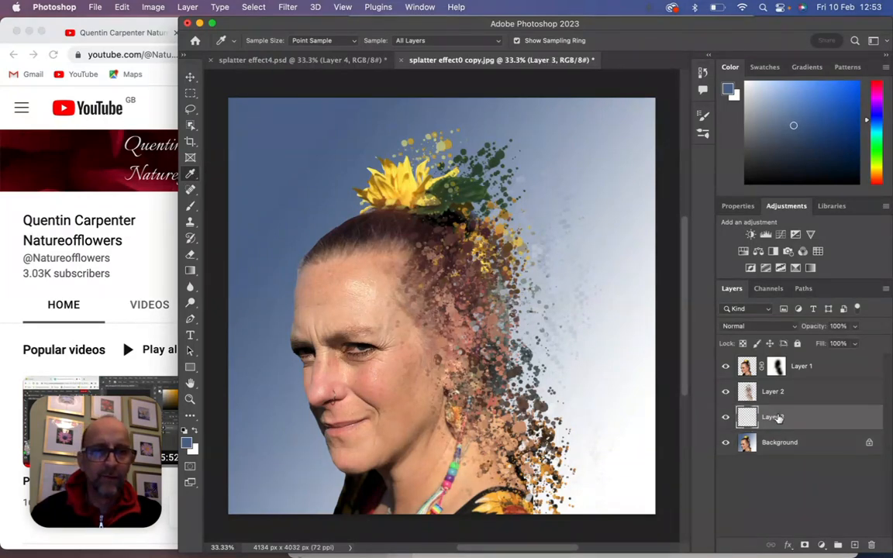
click(190, 270)
drag(237, 107, 639, 500)
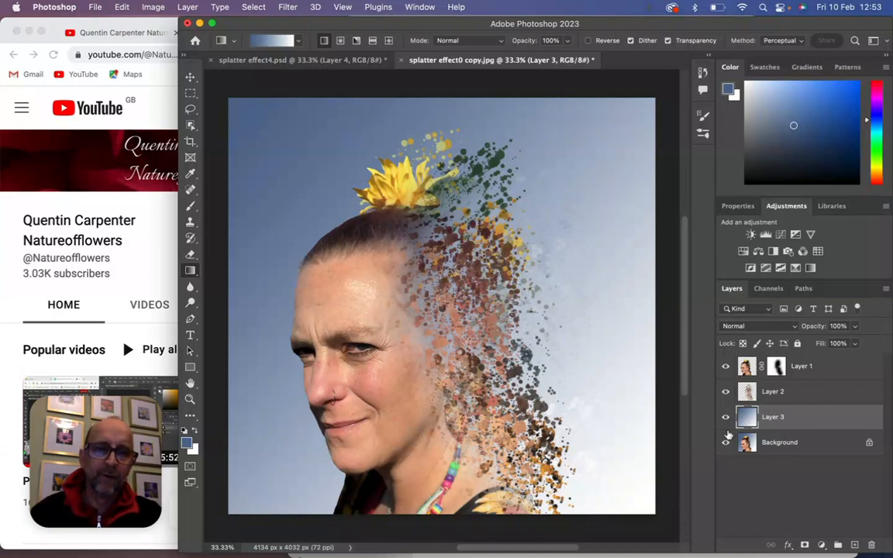
- Add more splatter dabs behind the head and shoulder on Layer 2 with the Art History Brush
click(771, 395)
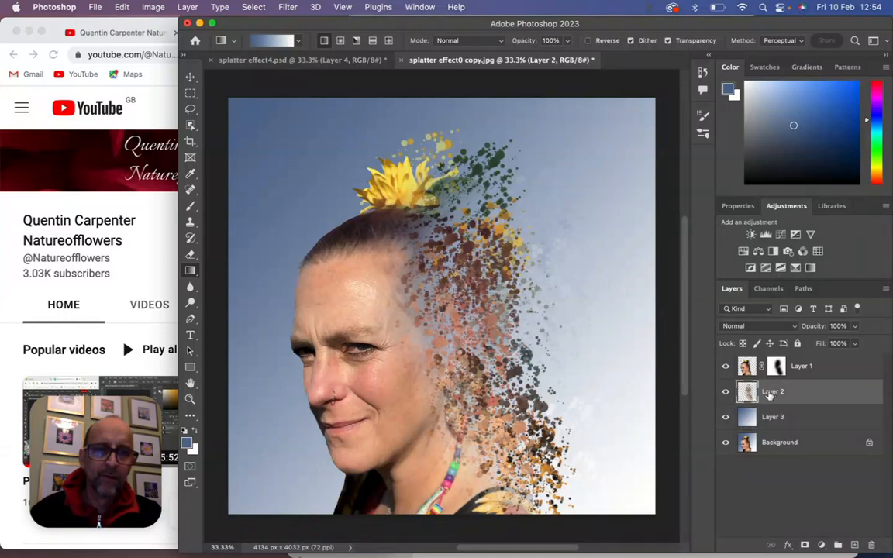
click(190, 238)
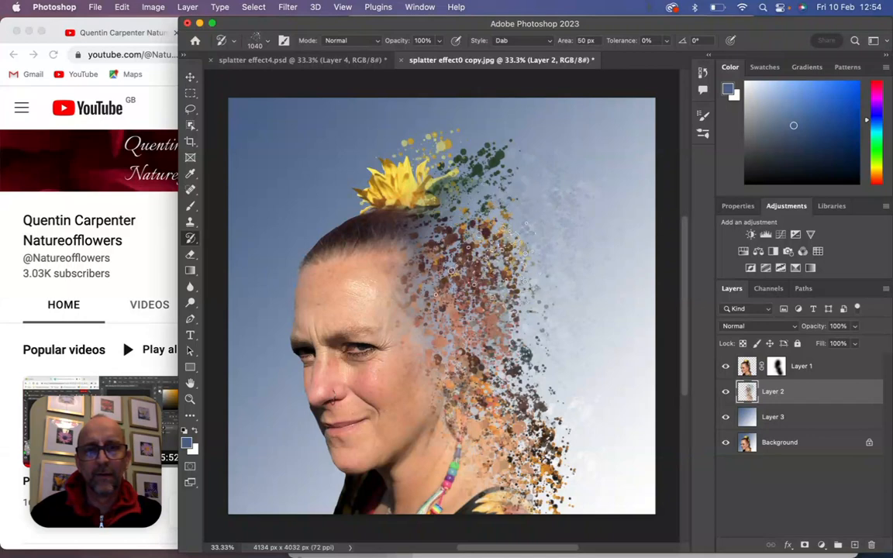
click(485, 265)
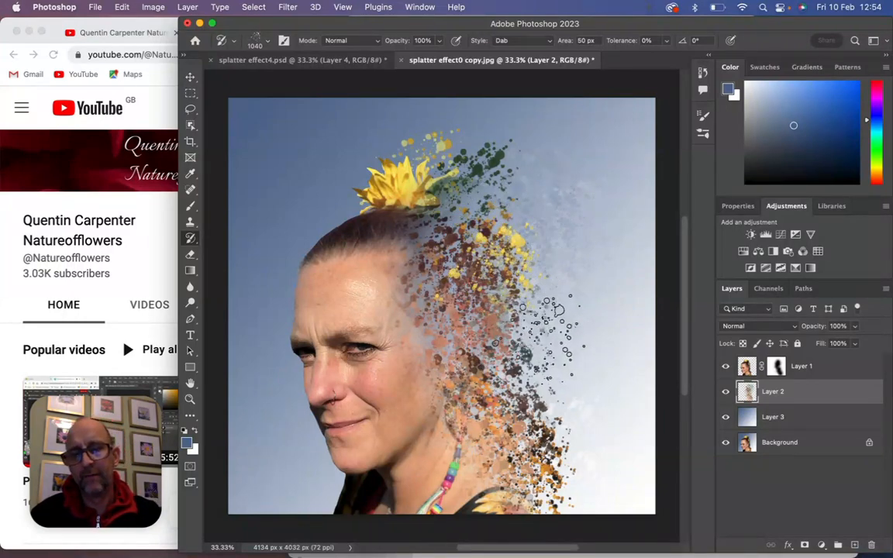
click(122, 7)
click(133, 24)
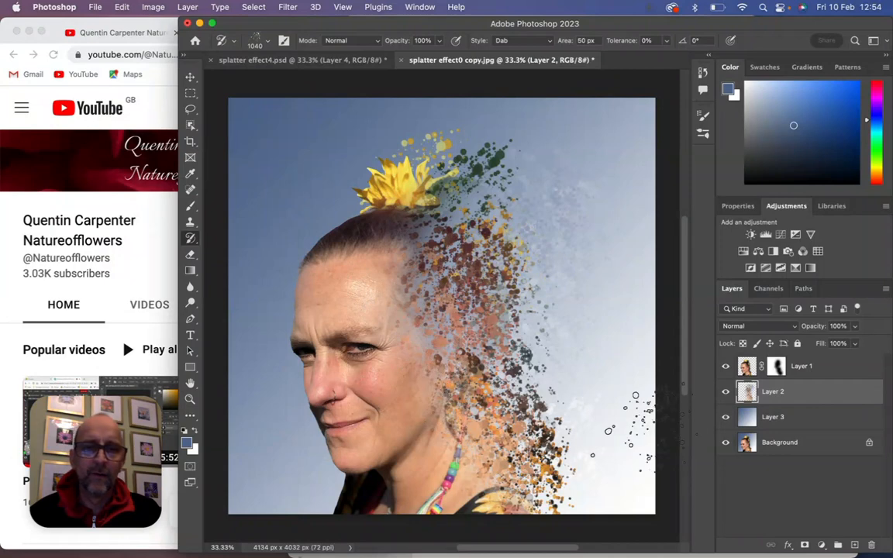
- Refine Layer 1's mask with the Brush, hiding more of the cheek and neck edge in black and restoring parts of the face in white
click(778, 366)
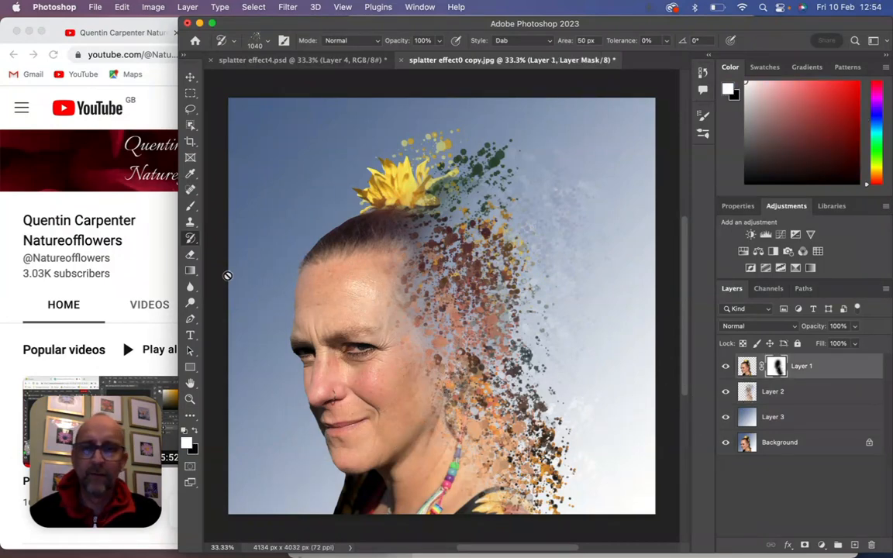
click(193, 208)
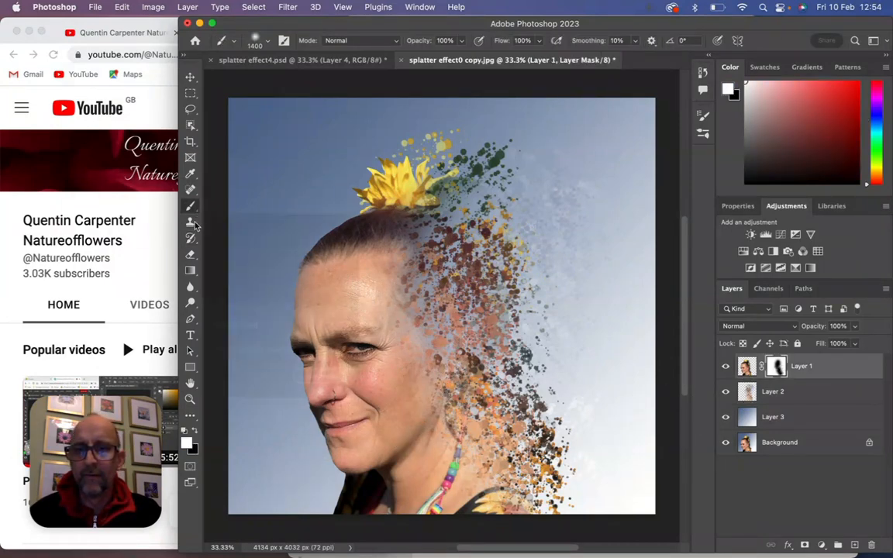
click(195, 432)
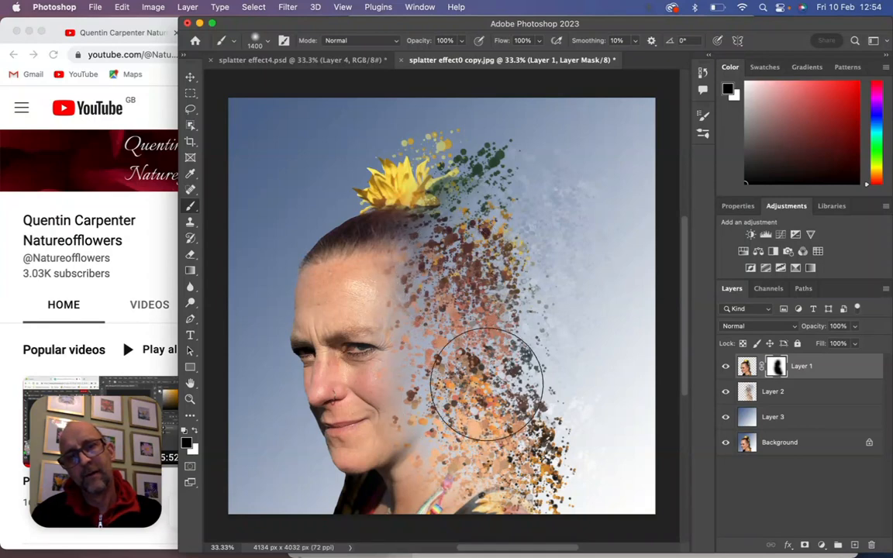
click(195, 431)
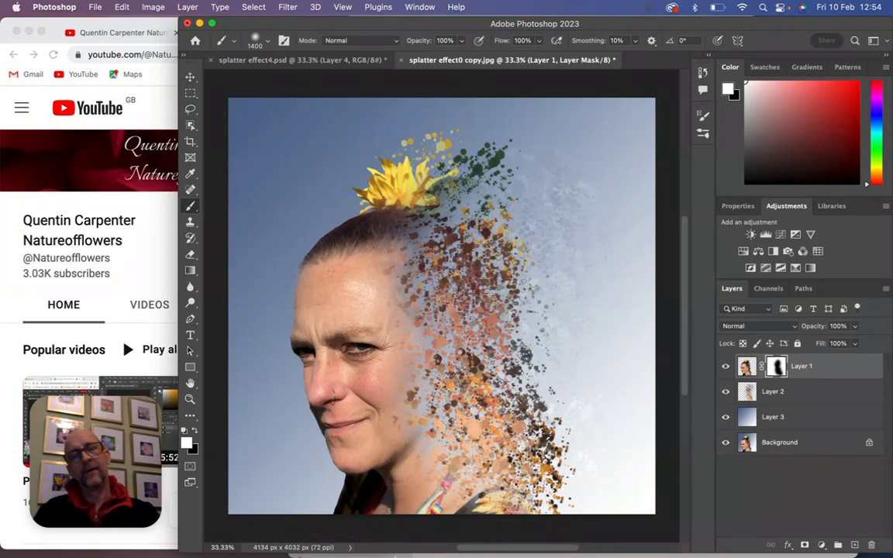
- Switch to the Chrome window with the YouTube channel page
mouse_move(393, 556)
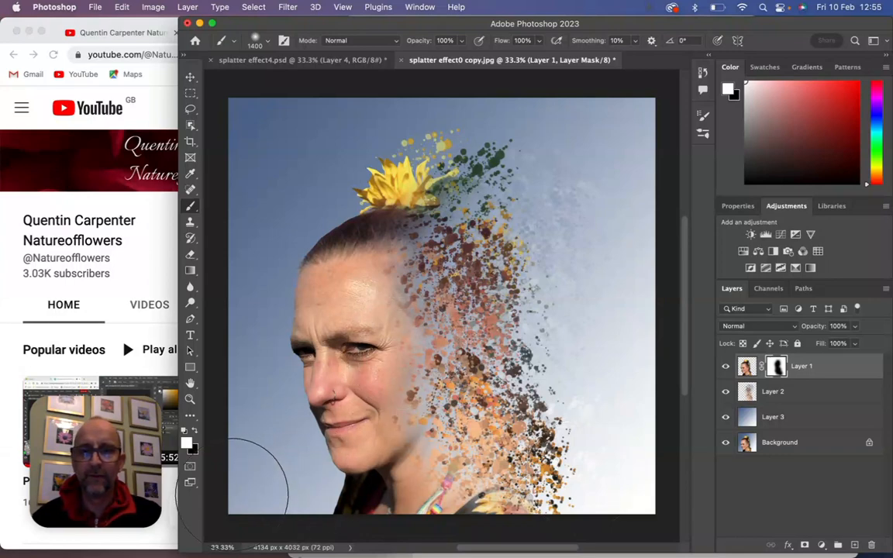
click(172, 492)
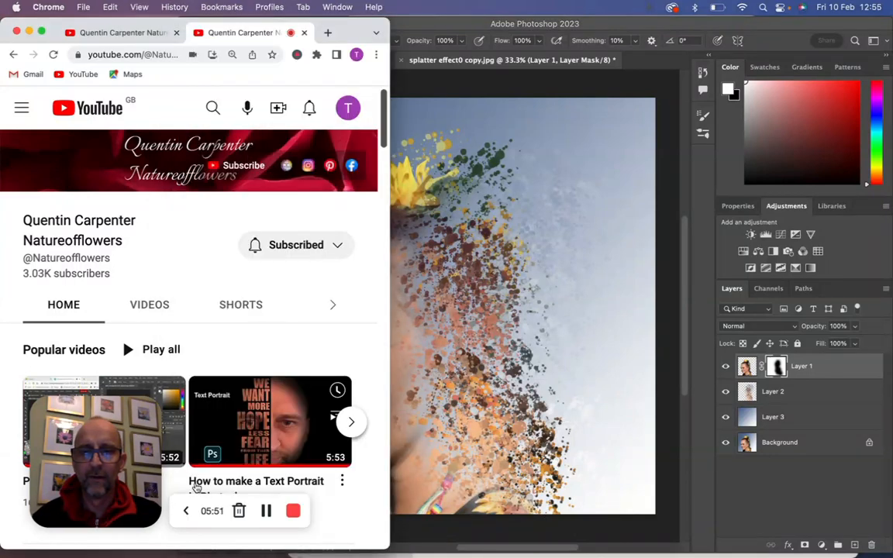